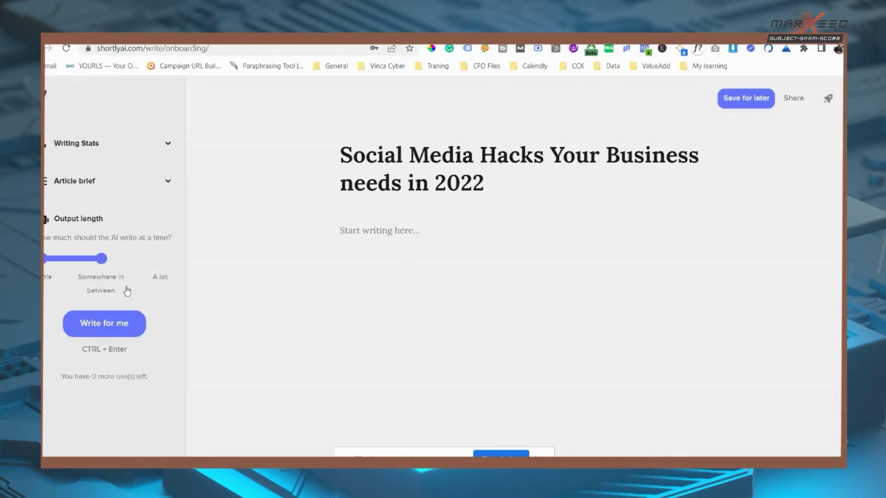
# Set Output length to A lot and request Write for me, landing on the pricing page
pyautogui.click(153, 260)
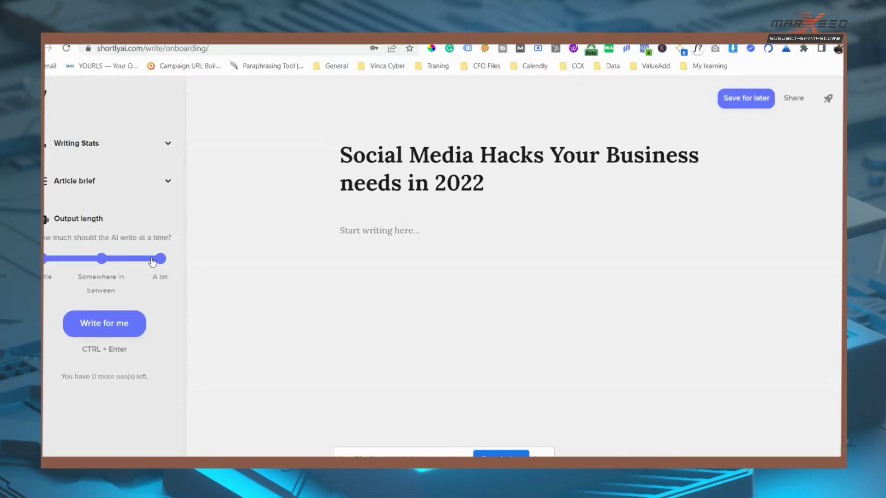
pyautogui.click(115, 327)
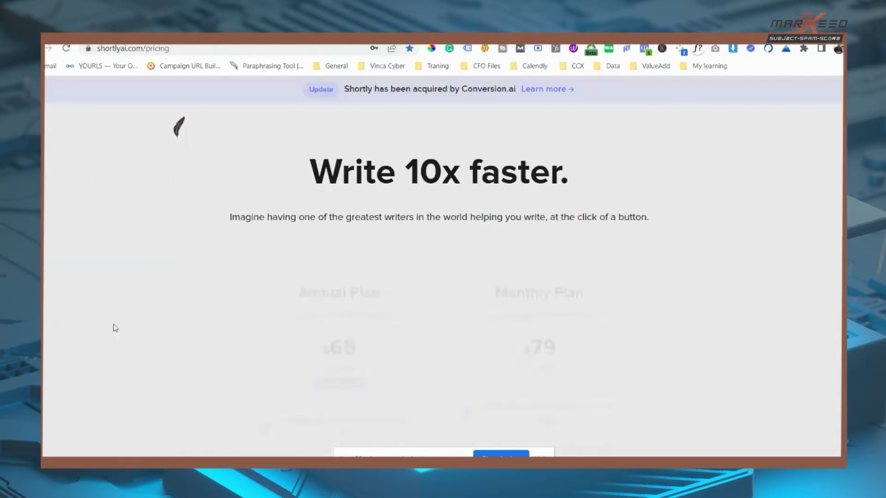
pyautogui.scroll(-3, 370, 198)
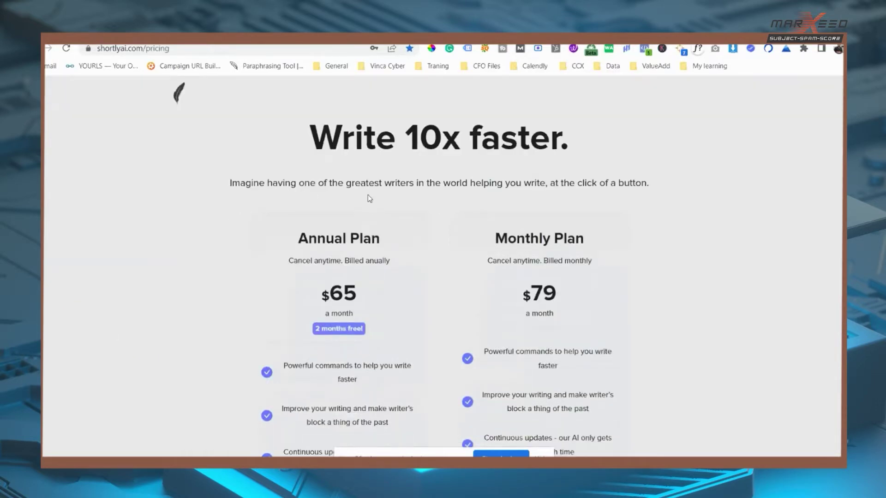
pyautogui.scroll(2, 369, 198)
pyautogui.scroll(2, 369, 198)
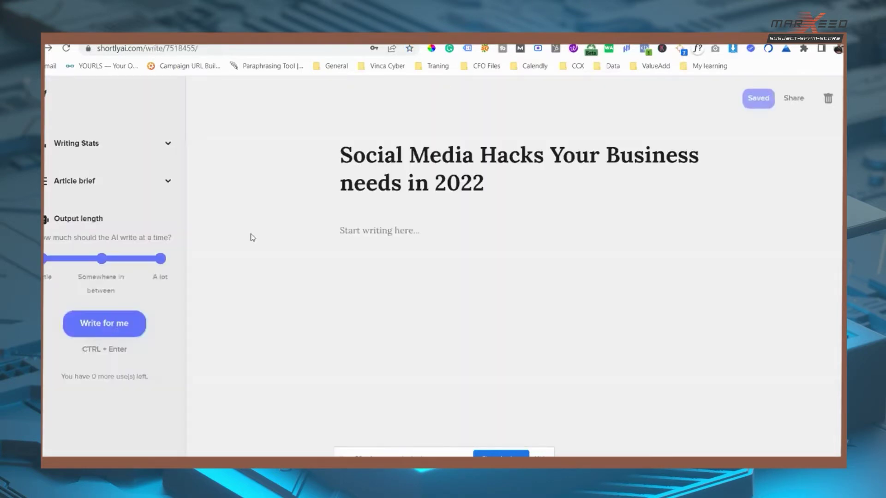
# Retry Write for me at medium output length, then return from pricing to the draft
pyautogui.click(101, 258)
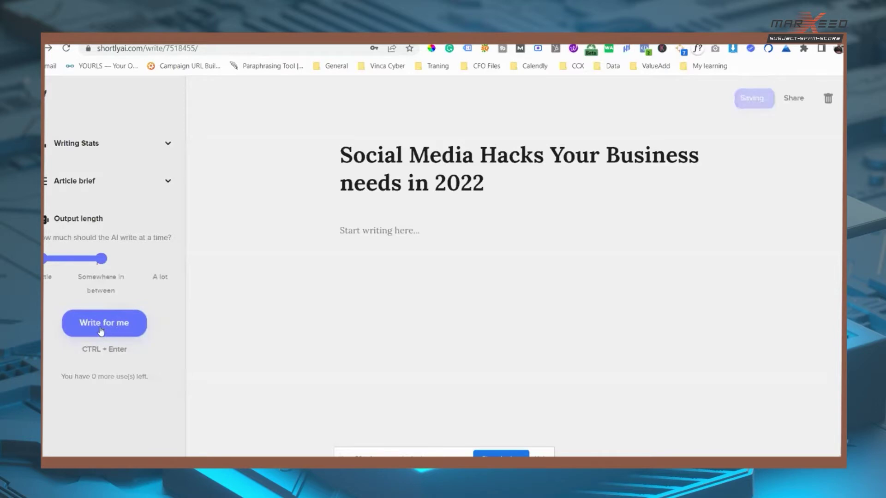
pyautogui.click(100, 327)
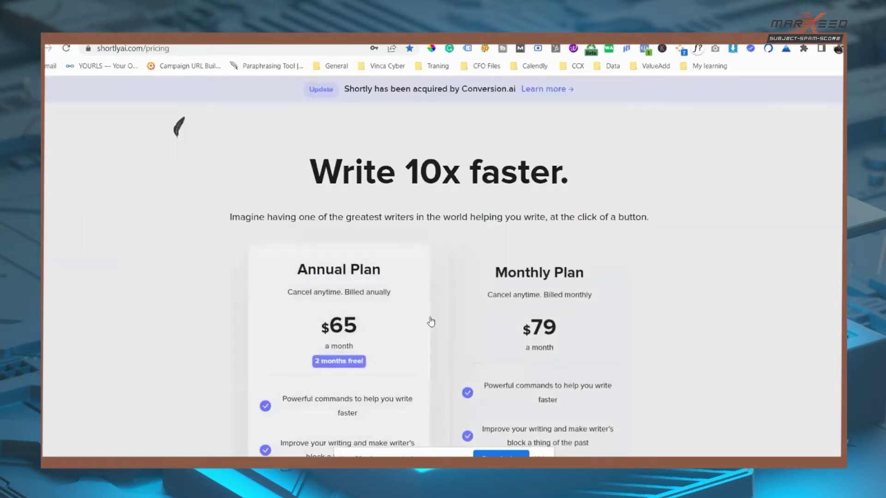
pyautogui.scroll(-2, 317, 262)
pyautogui.click(48, 48)
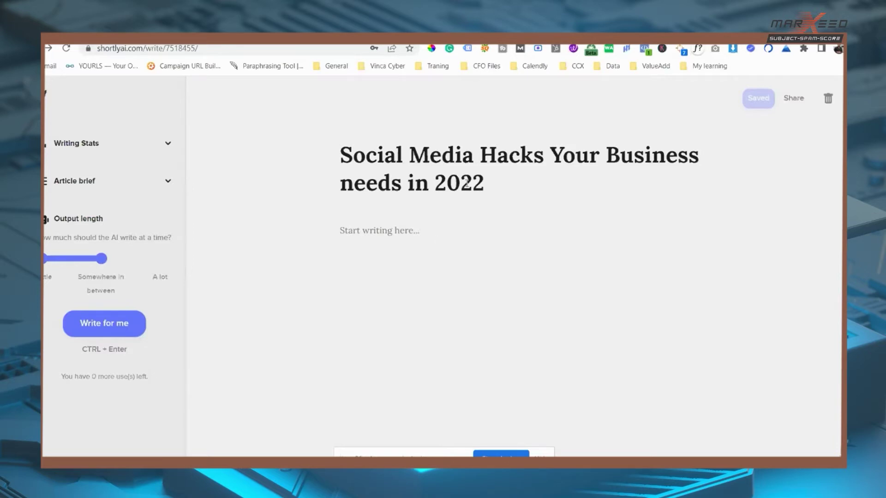
# Register a new ShortlyAI account using a generated password
pyautogui.click(372, 238)
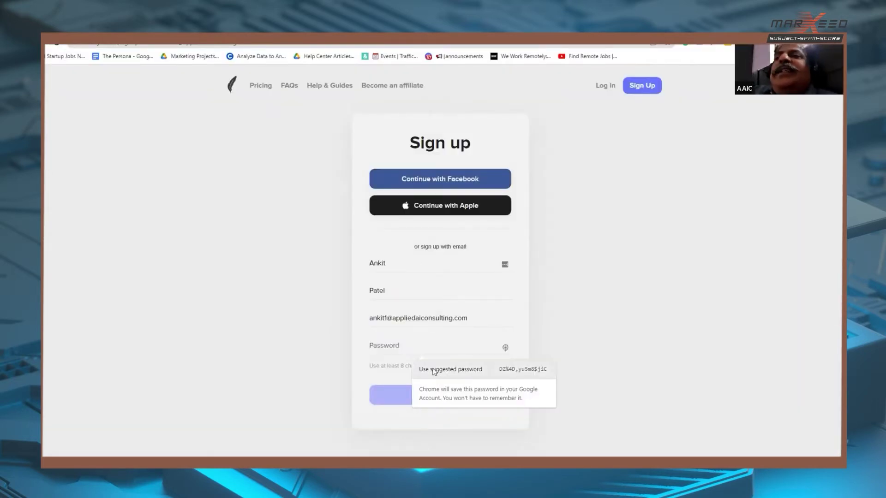
pyautogui.click(433, 369)
pyautogui.scroll(-3, 415, 304)
pyautogui.click(419, 247)
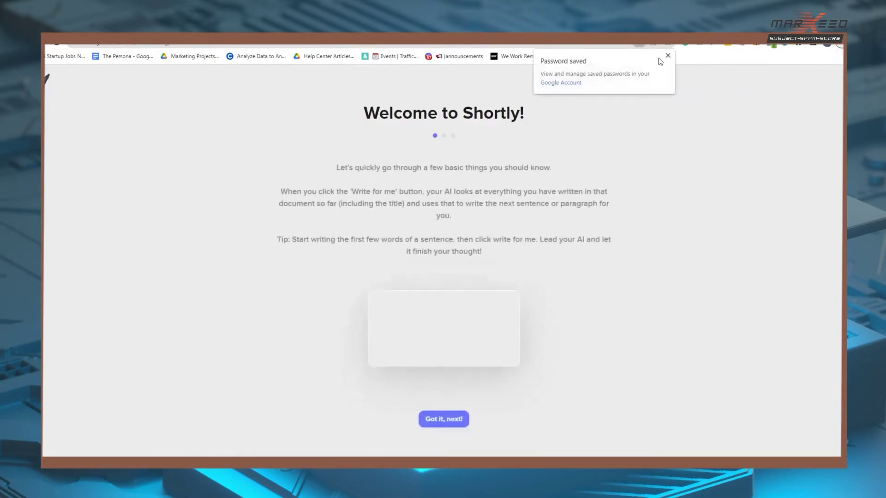
# Go through the welcome tutorial and start a new article/blog document
pyautogui.click(438, 443)
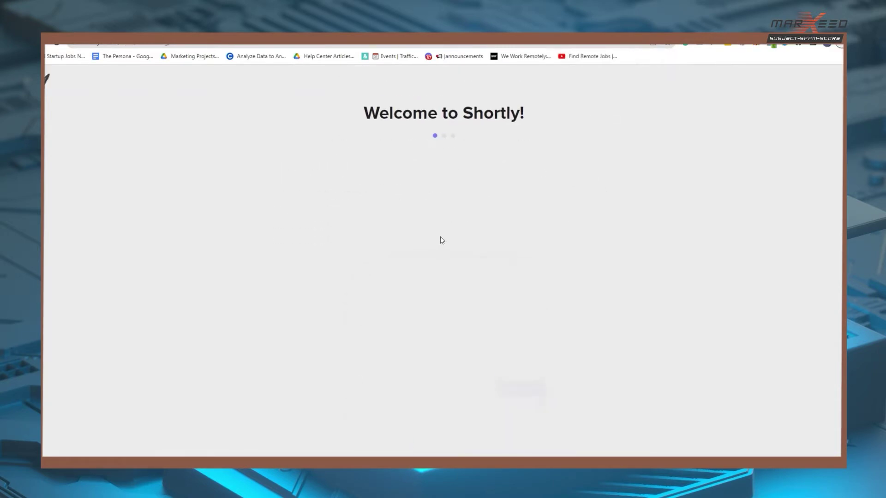
pyautogui.click(520, 418)
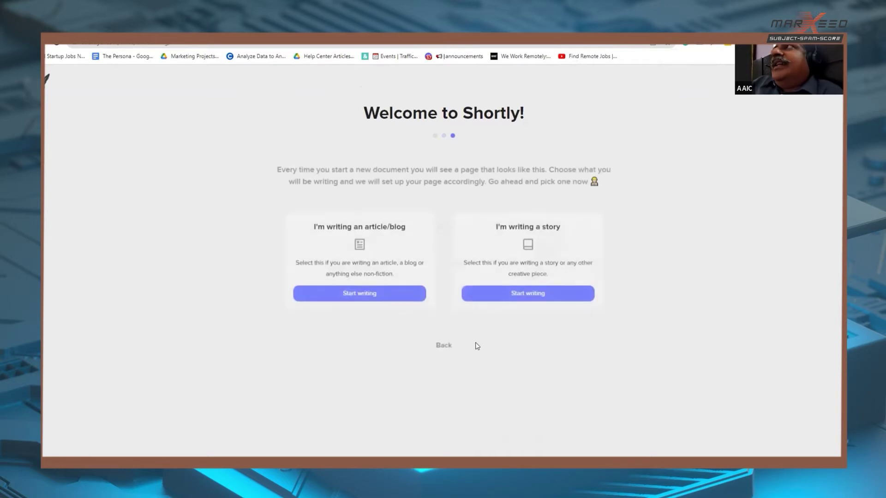
pyautogui.click(438, 347)
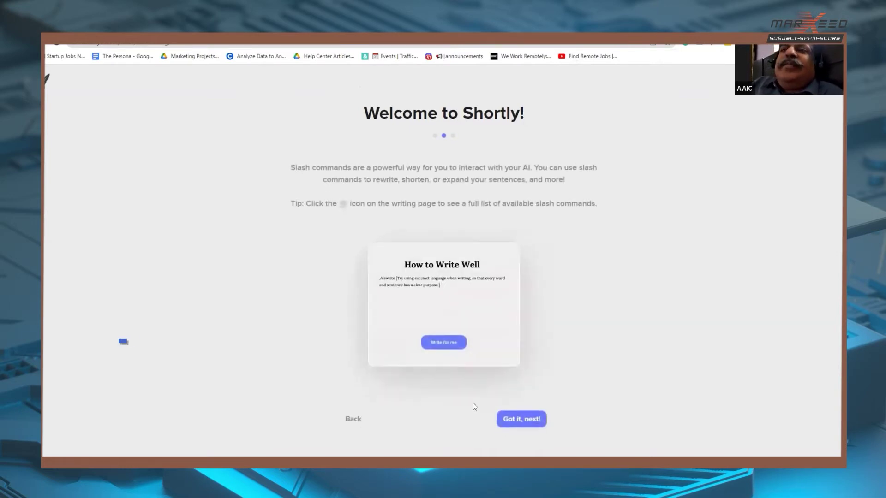
pyautogui.click(510, 415)
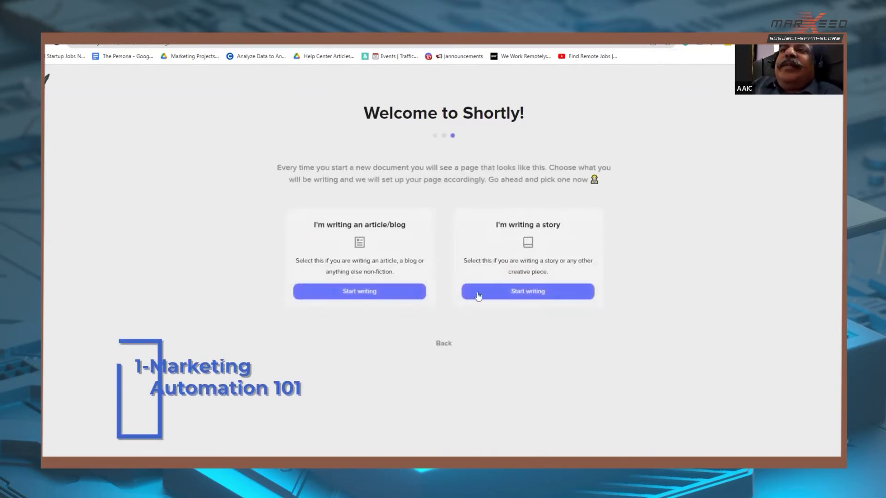
pyautogui.click(369, 291)
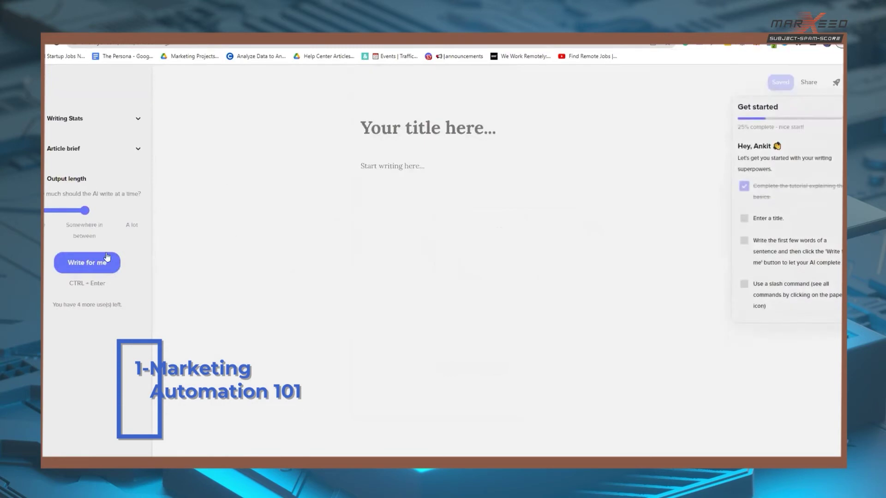
# Dismiss the AWS checklist popup and copy the Applied AI blog post's full title
pyautogui.click(387, 138)
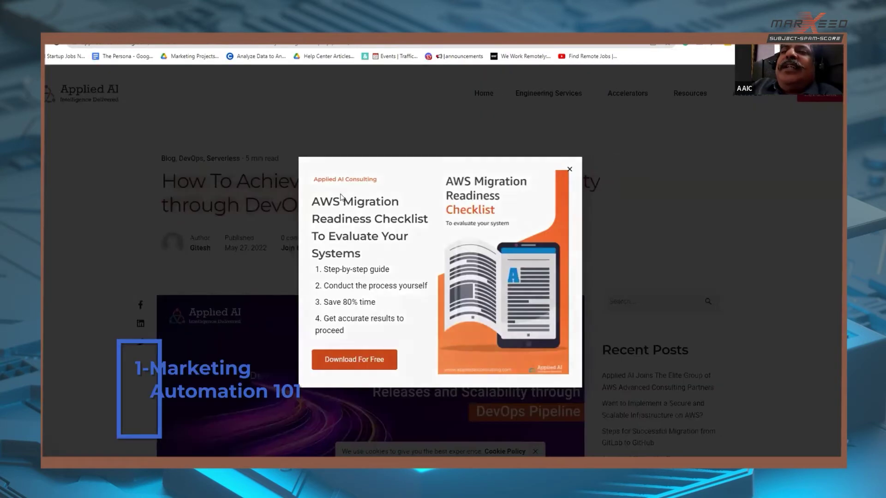
pyautogui.press('Escape')
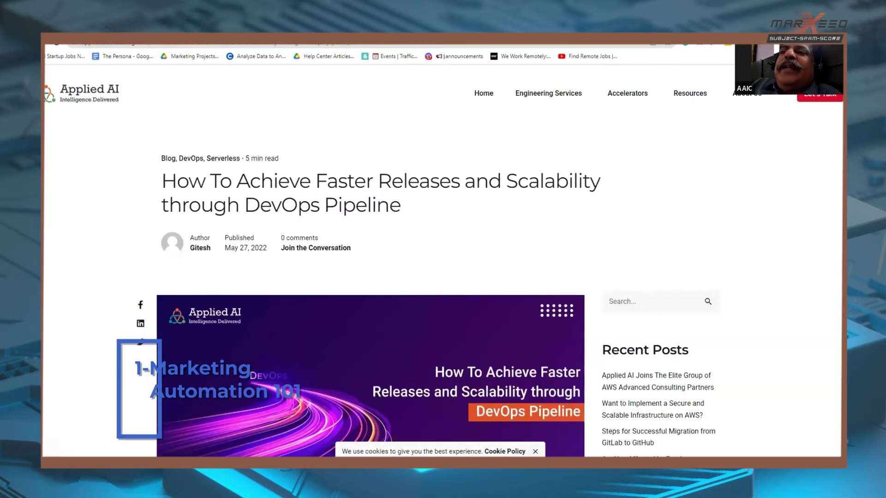
pyautogui.tripleClick(356, 199)
pyautogui.hotkey('ctrl', 'c')
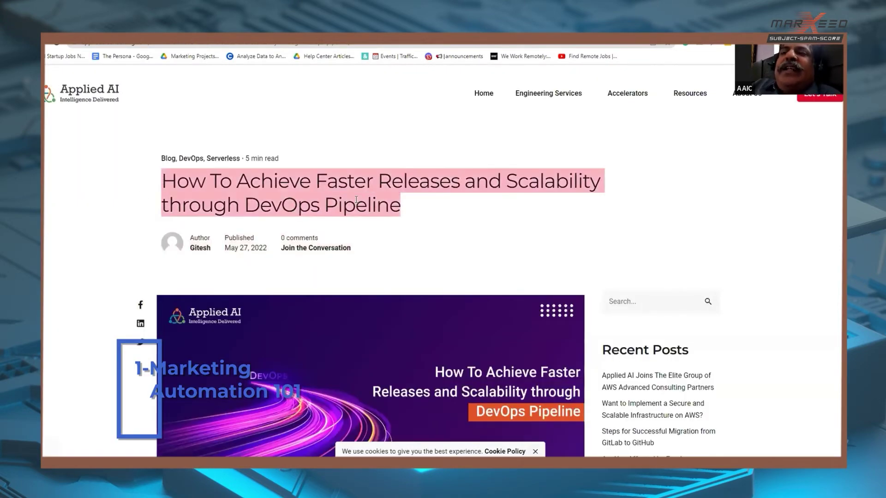
pyautogui.click(571, 175)
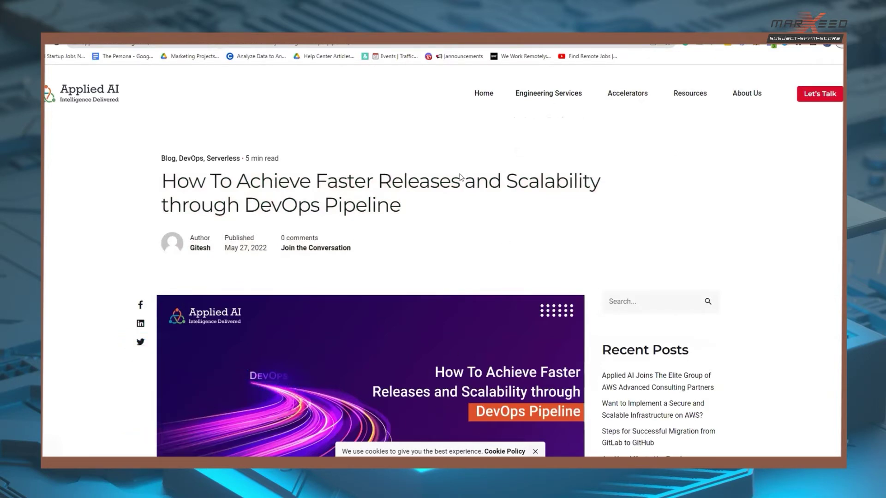
# Paste 'How To Achieve Faster Releases and Scalability through DevOps Pipeline' into the ShortlyAI title
pyautogui.scroll(-8, 443, 258)
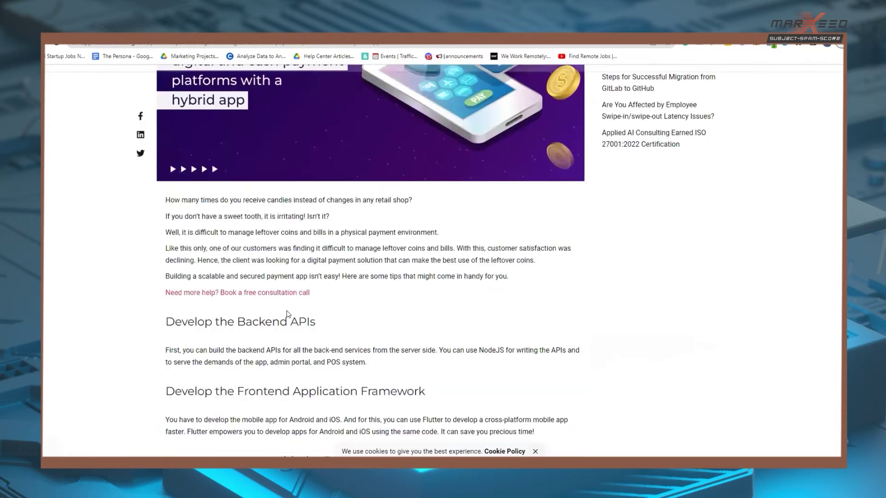
pyautogui.scroll(4, 443, 258)
pyautogui.scroll(5, 480, 170)
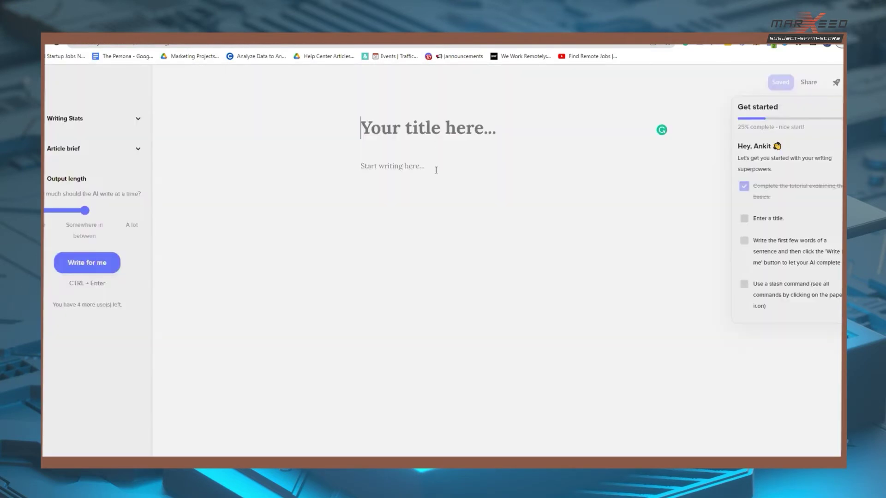
pyautogui.hotkey('ctrl', 'v')
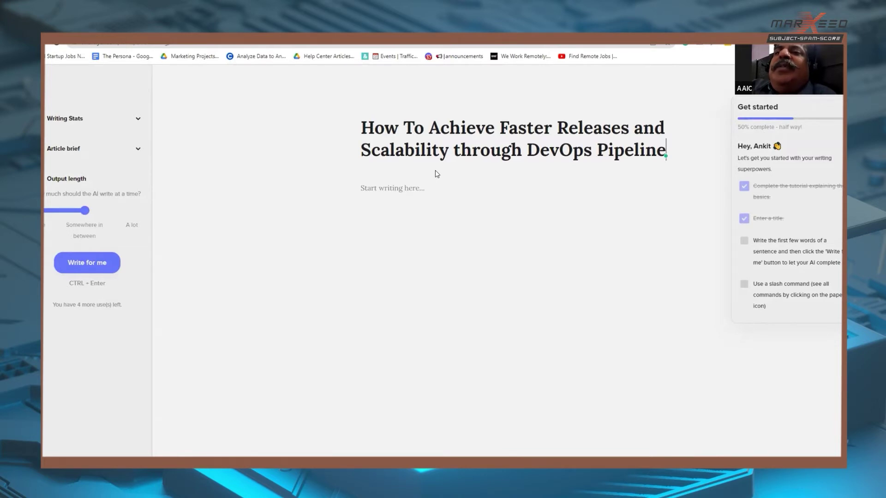
# Replace the title with the full DevOps Pipeline title, set output length to A lot, and generate
pyautogui.tripleClick(430, 147)
pyautogui.hotkey('ctrl', 'c')
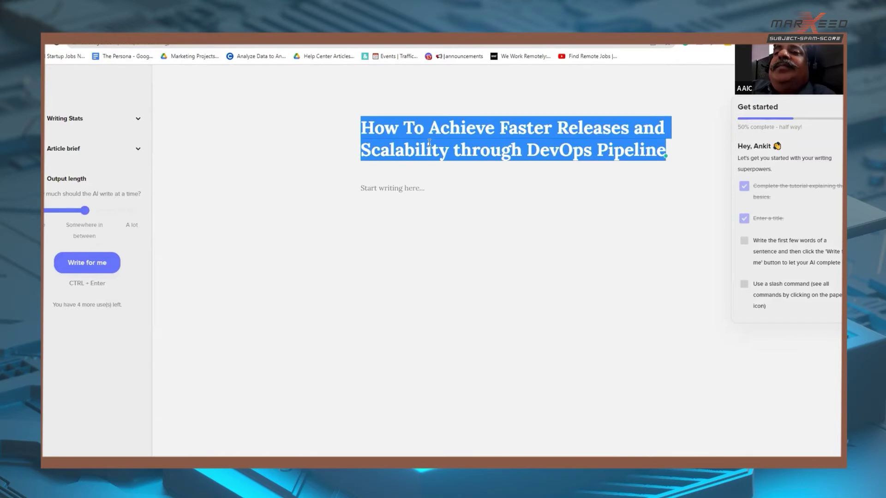
pyautogui.write('h')
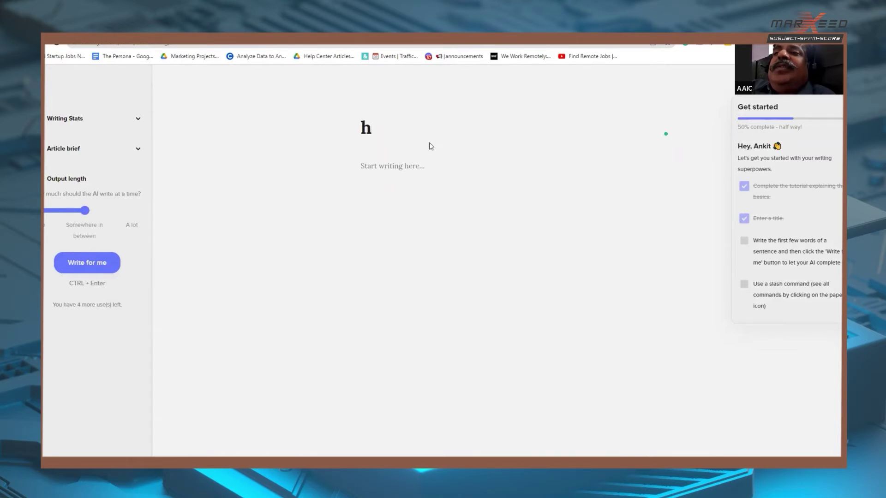
pyautogui.press('BackSpace')
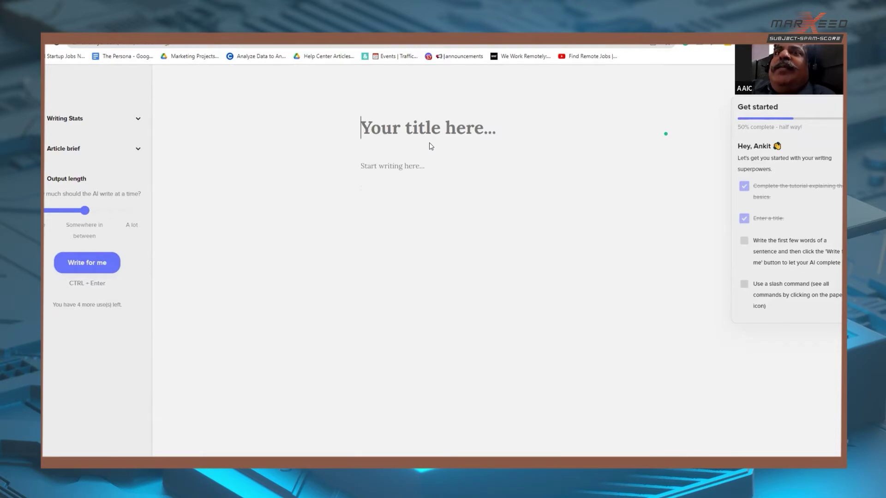
pyautogui.write('De')
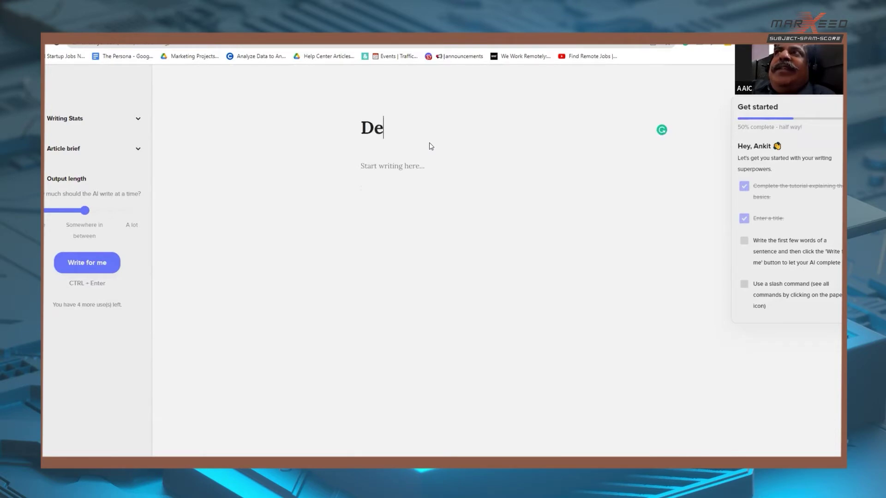
pyautogui.press('BackSpace')
pyautogui.press('BackSpace')
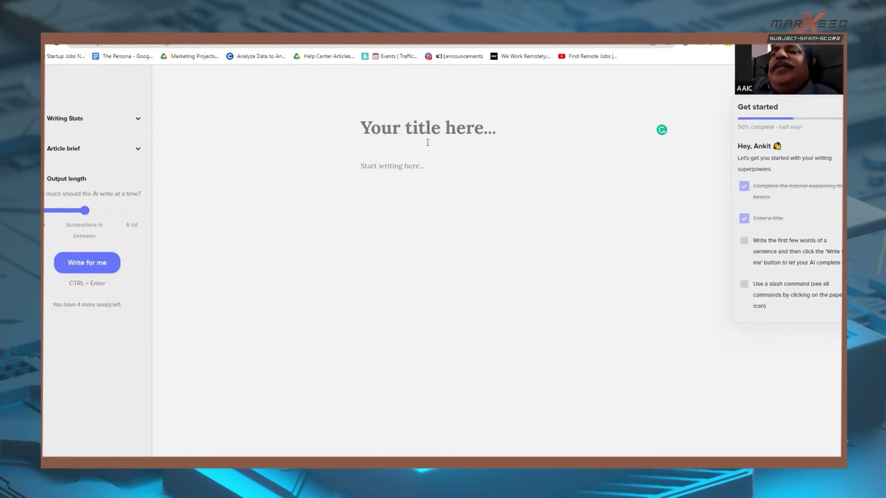
pyautogui.hotkey('ctrl', 'v')
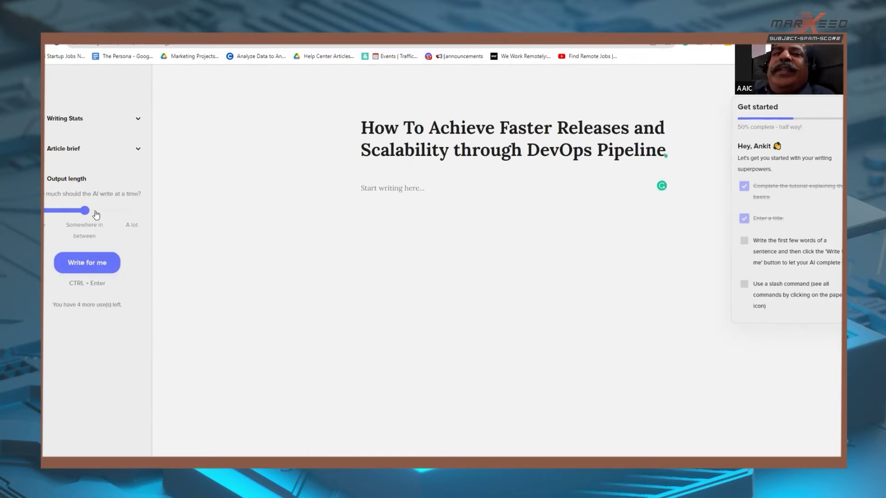
pyautogui.moveTo(92, 213); pyautogui.dragTo(132, 211)
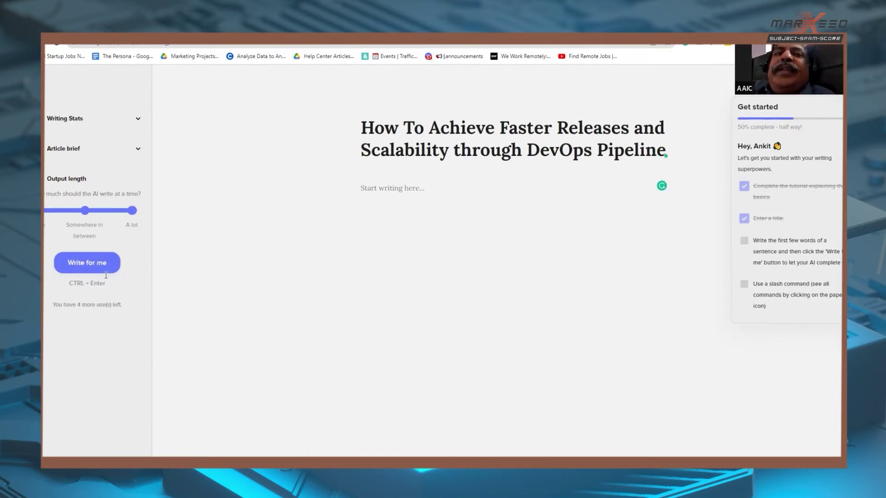
pyautogui.click(89, 264)
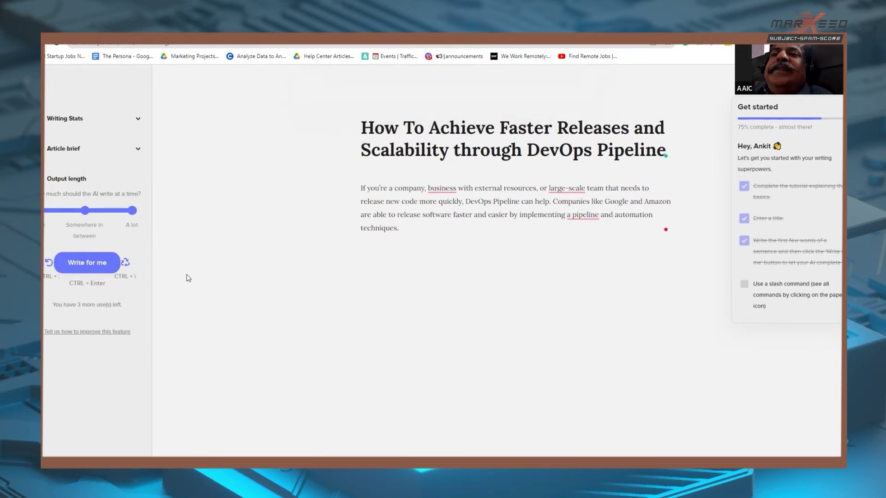
# Place the caret at the end of the AI-written DevOps Pipeline paragraph
pyautogui.click(419, 224)
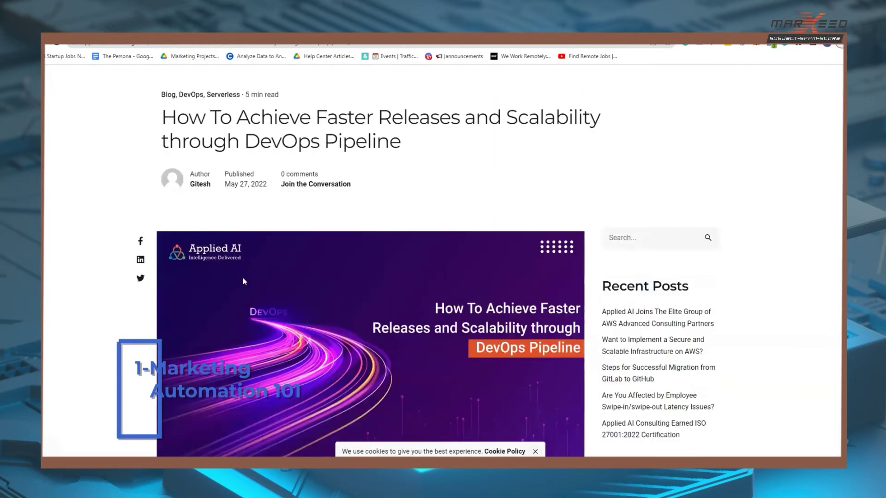
pyautogui.scroll(-10, 245, 281)
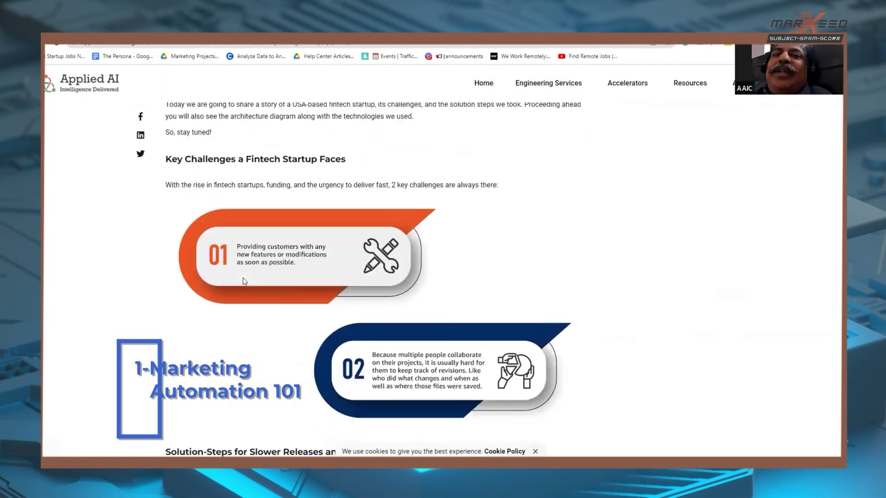
pyautogui.scroll(-15, 244, 281)
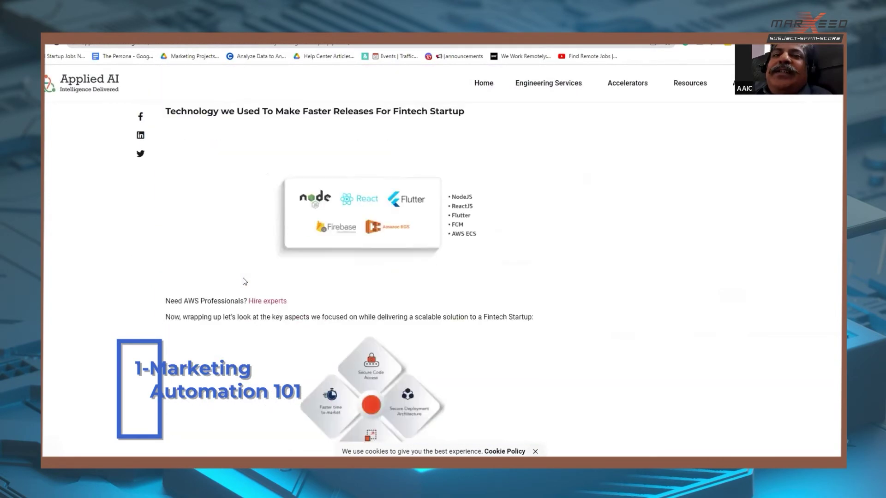
pyautogui.scroll(-7, 244, 282)
pyautogui.scroll(6, 208, 275)
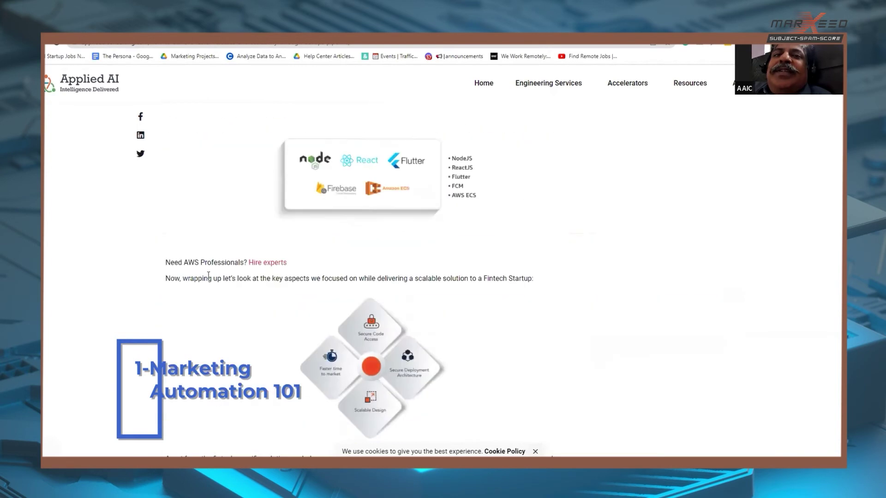
pyautogui.scroll(20, 208, 275)
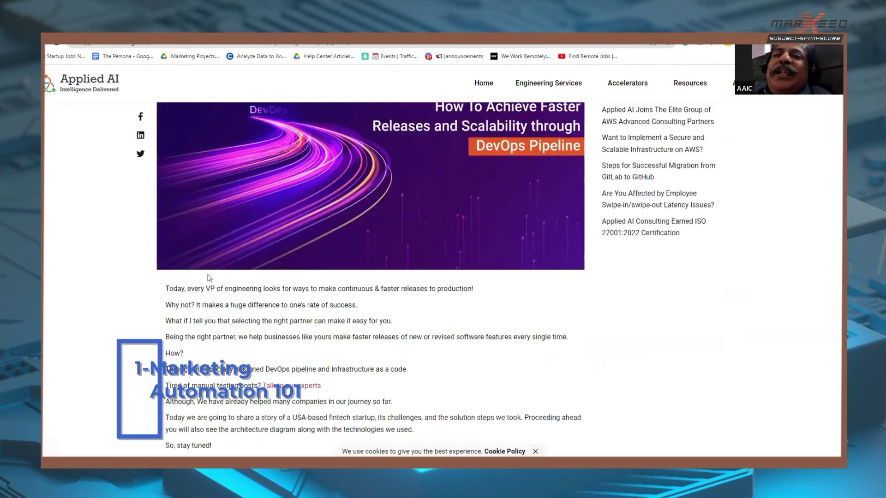
pyautogui.scroll(3, 208, 277)
pyautogui.scroll(-3, 208, 278)
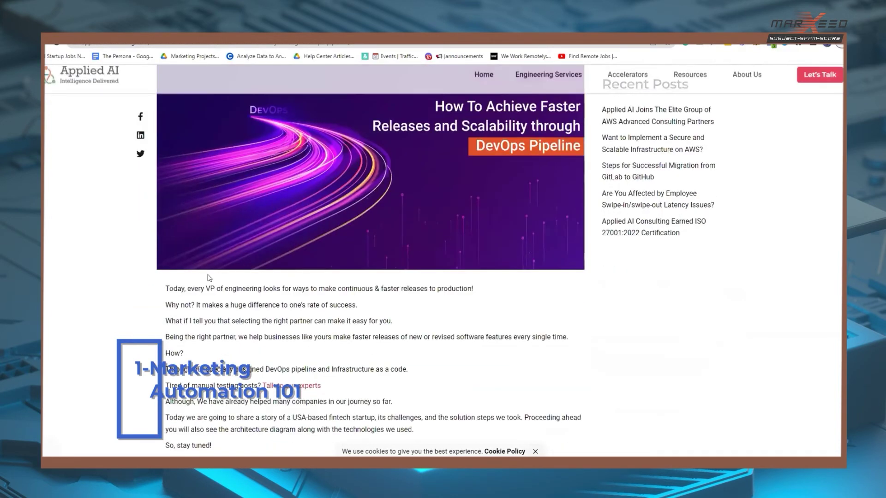
pyautogui.scroll(-2, 208, 277)
pyautogui.scroll(-8, 208, 276)
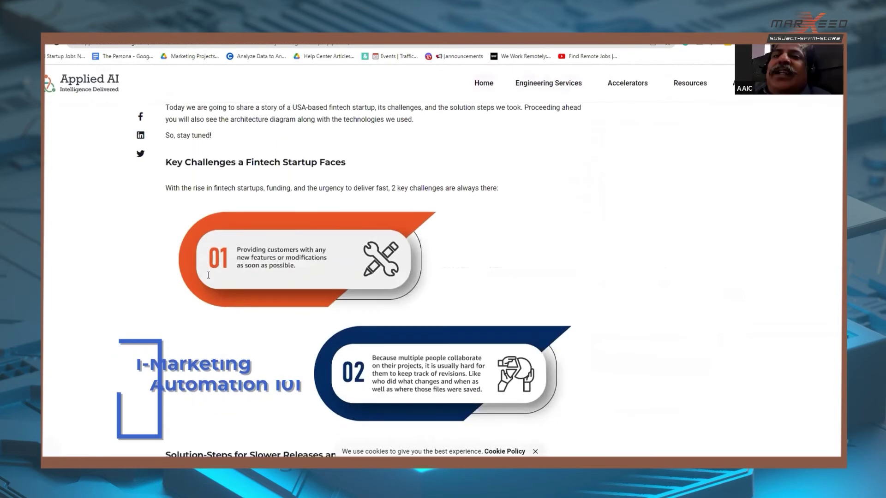
pyautogui.scroll(-14, 235, 277)
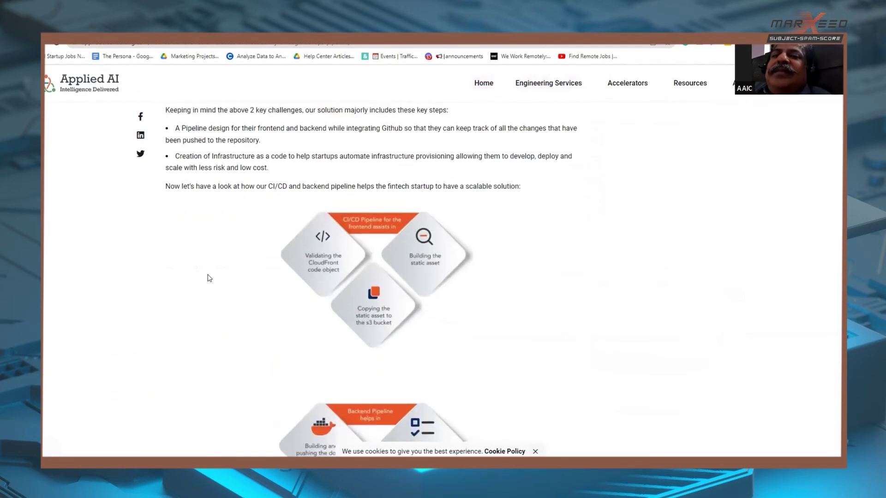
pyautogui.scroll(-3, 398, 302)
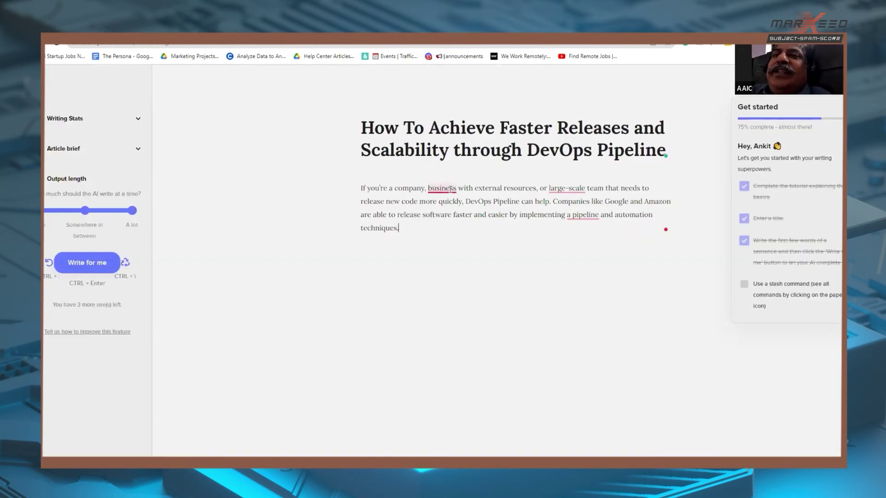
# Accept Grammarly's three article fixes, stay on the editor, and generate more AI text
pyautogui.click(439, 209)
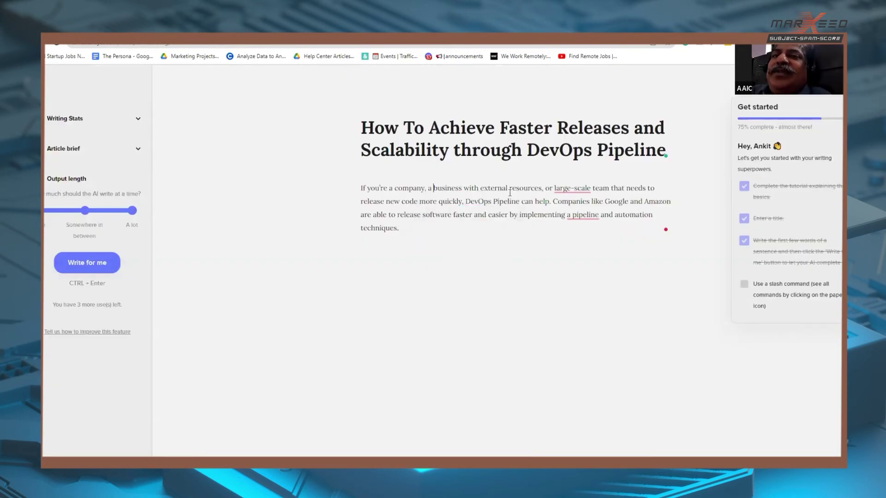
pyautogui.click(567, 214)
pyautogui.click(577, 226)
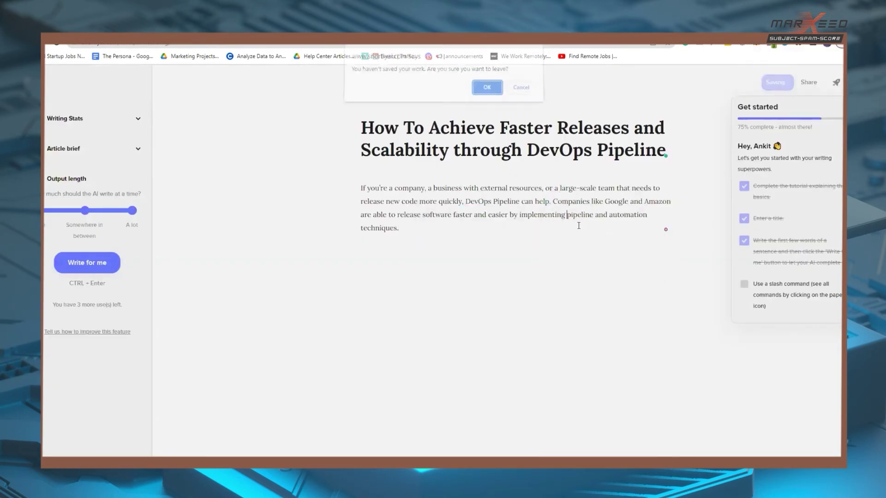
pyautogui.click(518, 91)
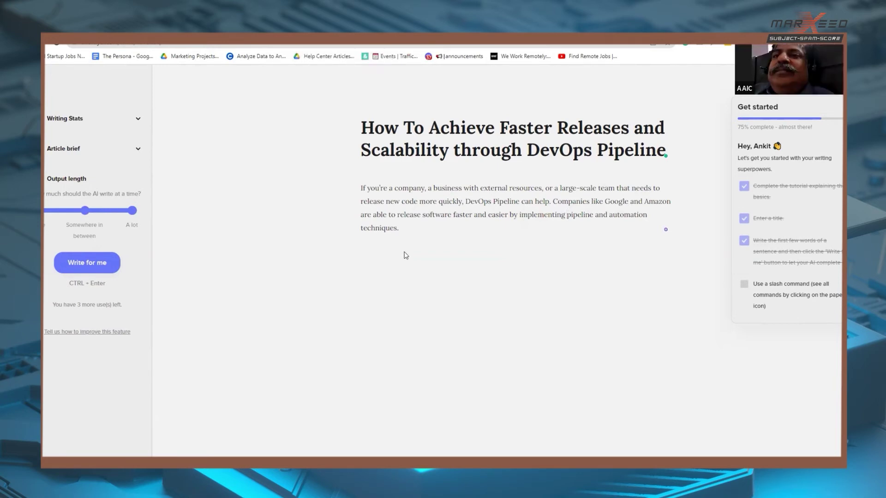
pyautogui.click(89, 269)
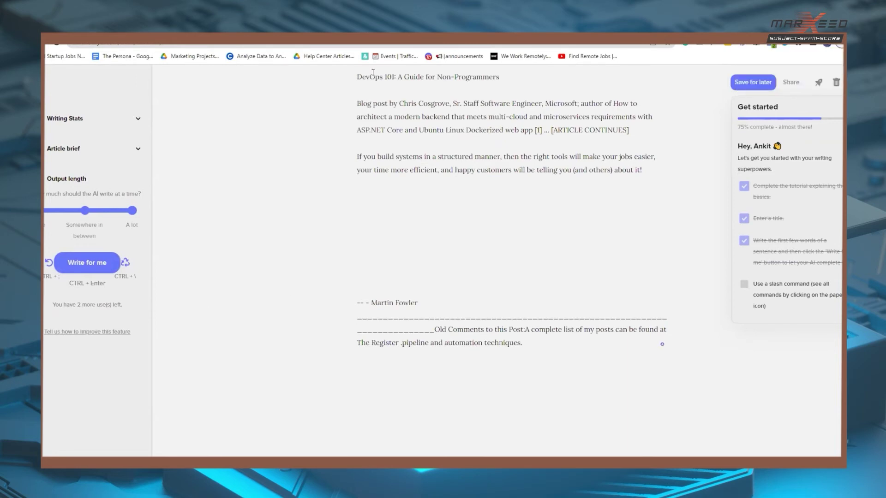
# Select and then deselect the paragraph's opening words, and scroll back up the draft
pyautogui.moveTo(360, 101); pyautogui.dragTo(453, 110)
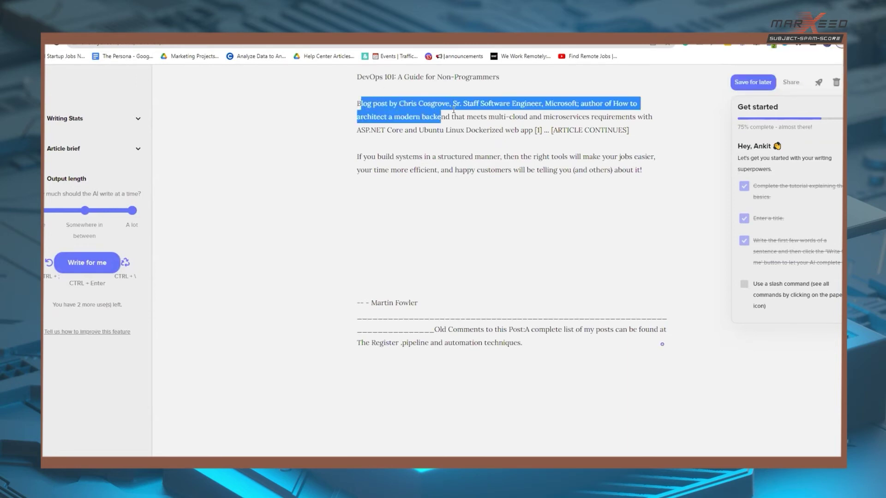
pyautogui.click(467, 131)
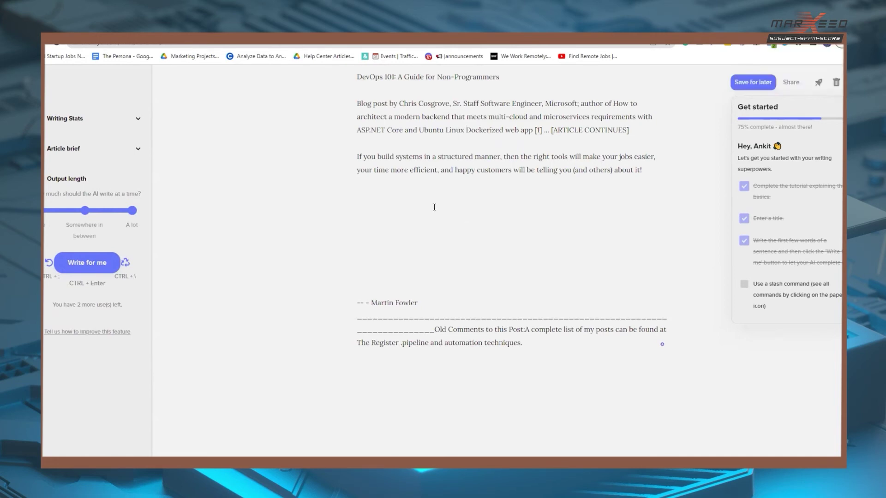
pyautogui.scroll(4, 434, 207)
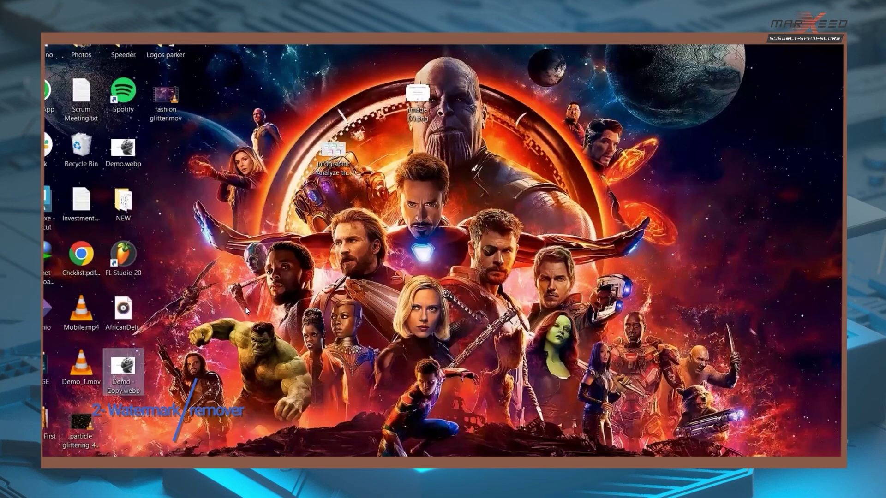
# Switch to WatermarkRemover.io and drag Demo - Copy.webp onto its upload page
pyautogui.hotkey('alt', 'Tab')
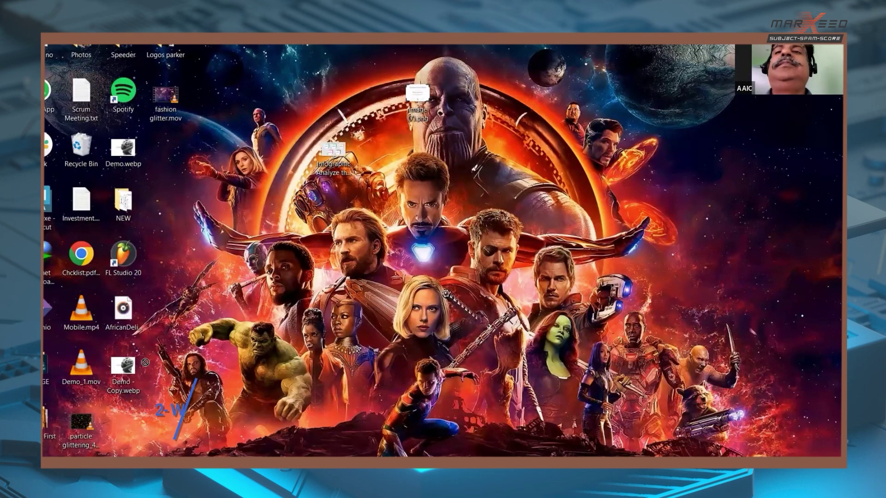
pyautogui.hotkey('alt', 'Tab')
pyautogui.moveTo(135, 372); pyautogui.dragTo(442, 283)
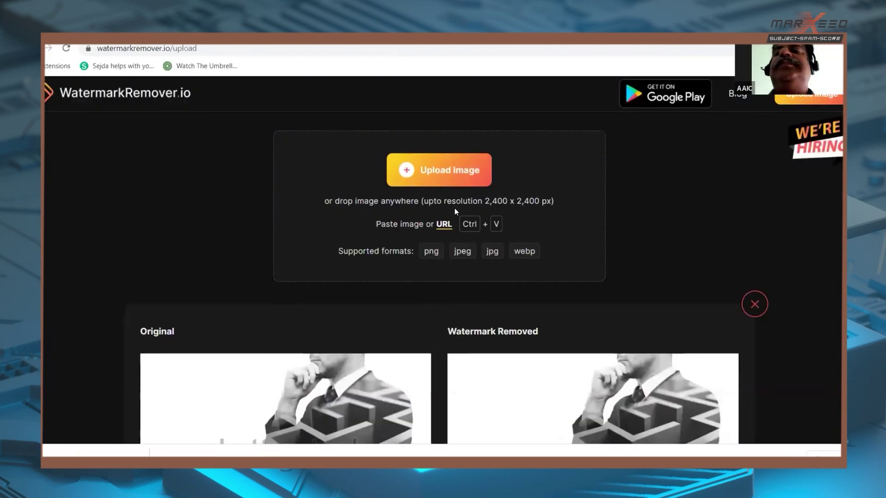